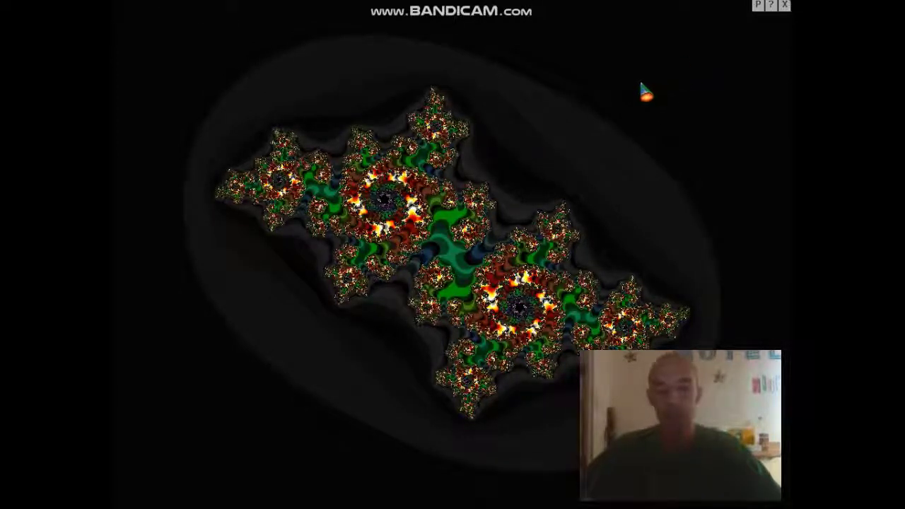
Display the full Mandelbrot set and zoom into the small Mandelbrot copy on the branching antenna at its upper-left edge.
left_click(554, 162)
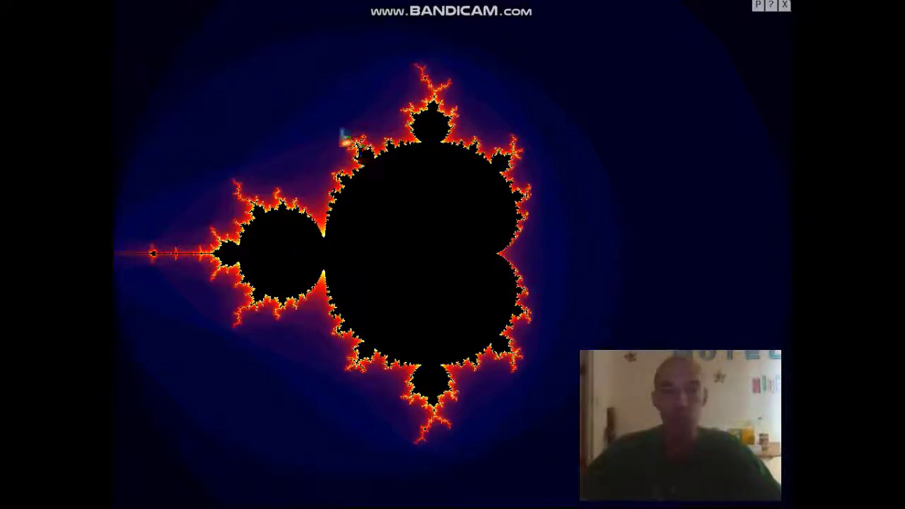
left_click_drag(335, 124, 382, 183)
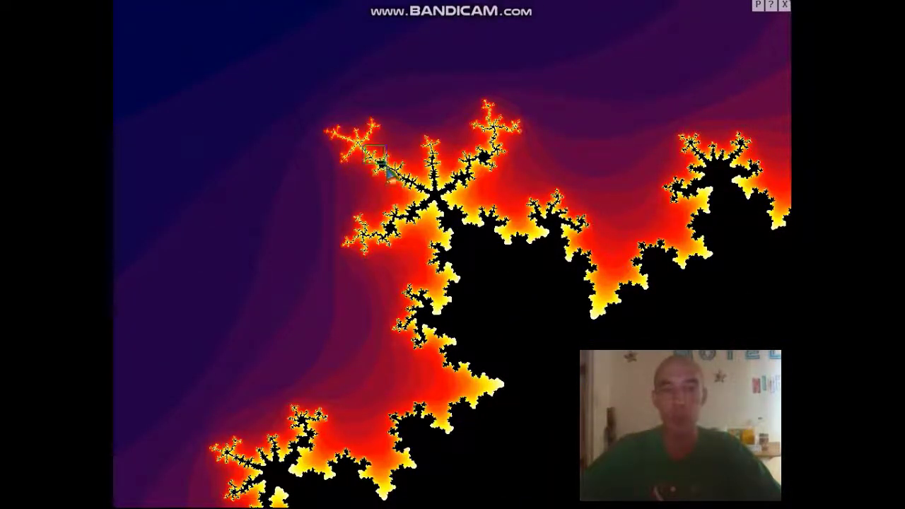
left_click_drag(397, 179, 398, 179)
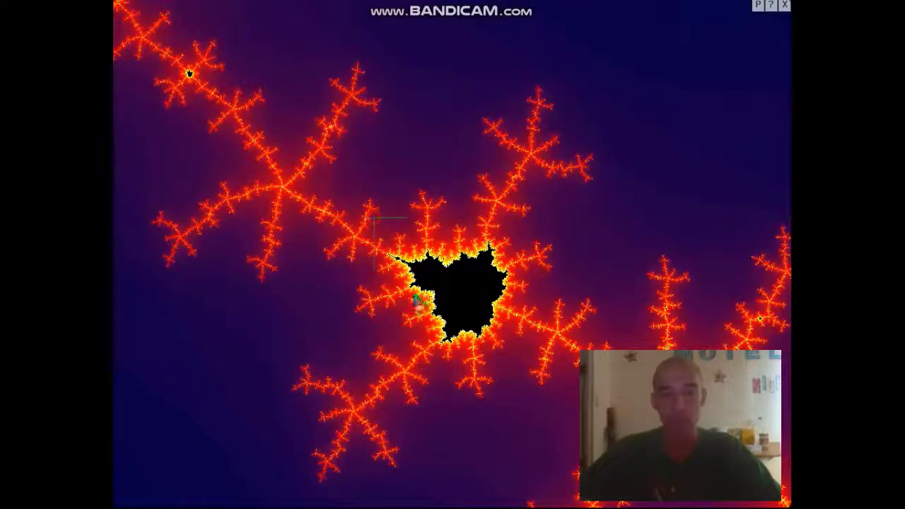
left_click_drag(373, 219, 524, 357)
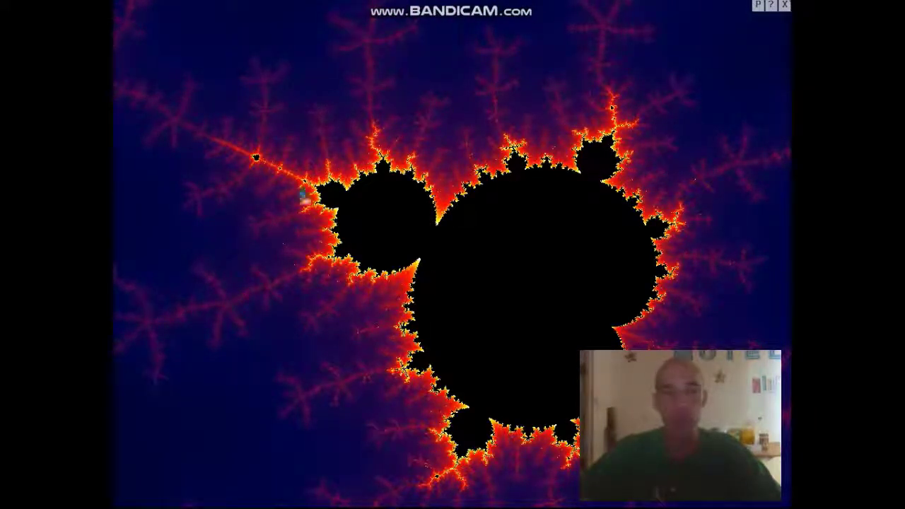
Zoom into the tiny satellite copy on the spike left of the mini-Mandelbrot until its black body fills much of the view.
left_click(258, 167)
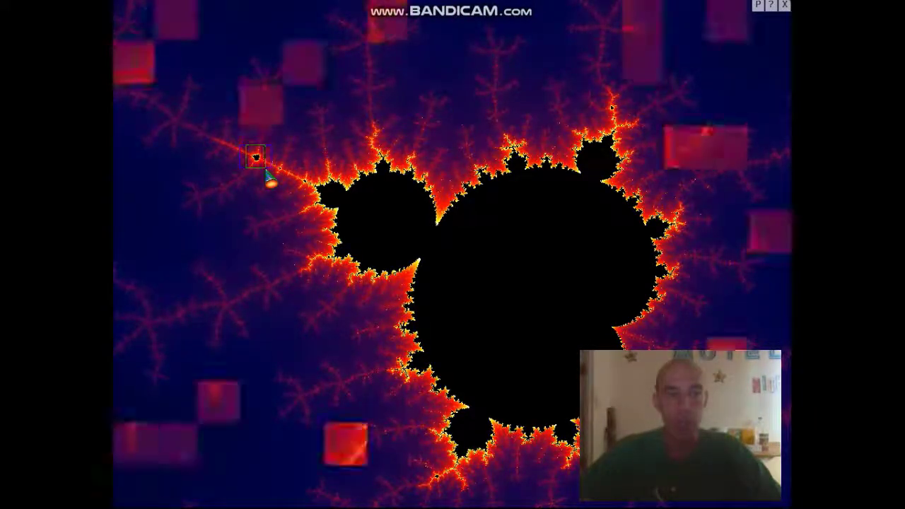
left_click(413, 260)
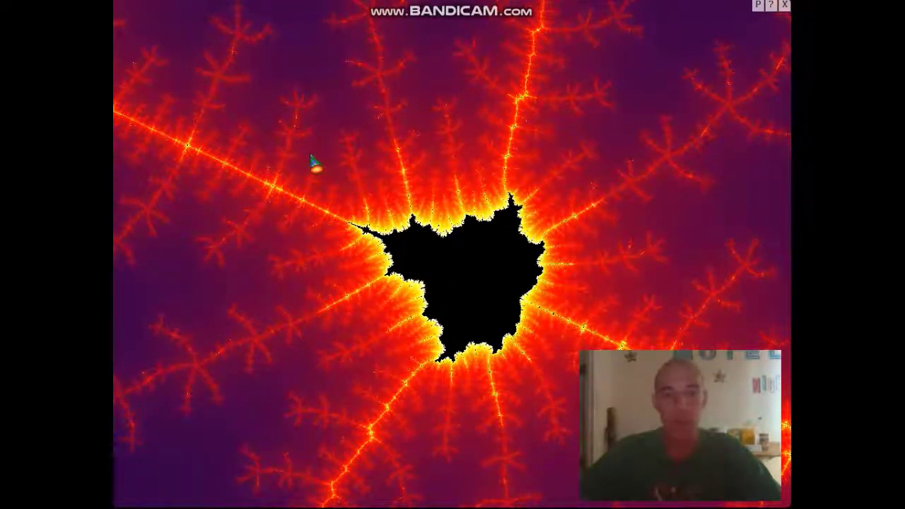
left_click_drag(310, 152, 560, 387)
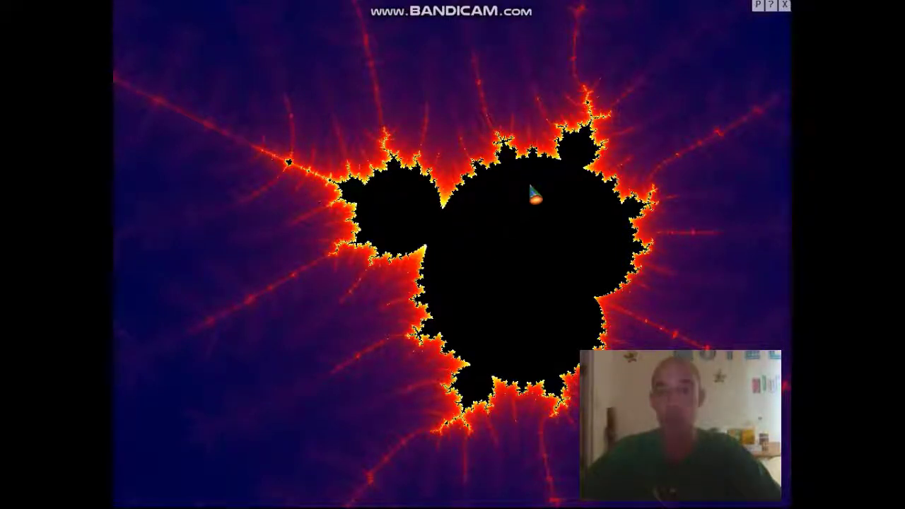
Apply the life palette to the fractal and open it in the palette editor.
left_click(758, 6)
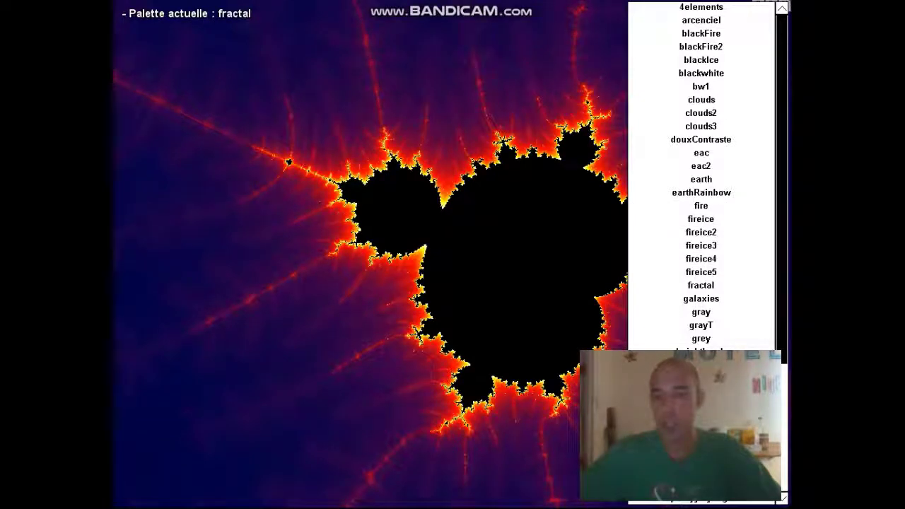
left_click(698, 344)
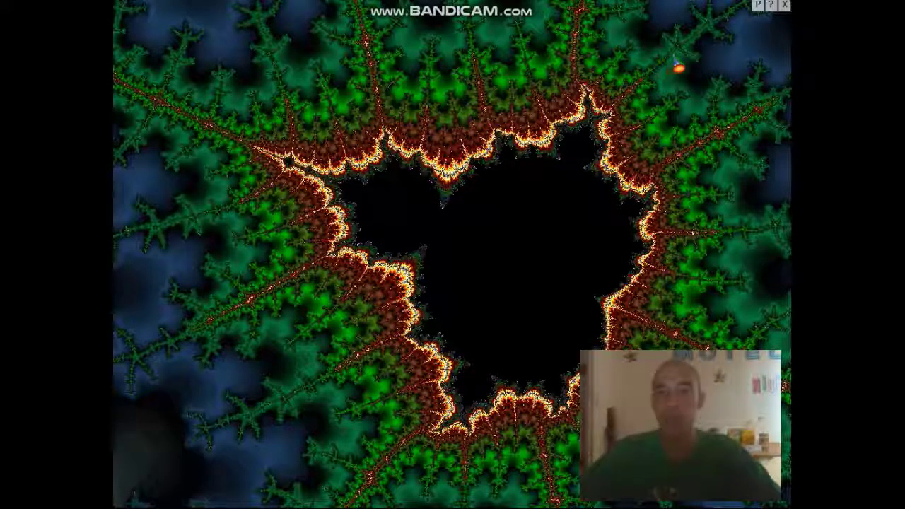
left_click(439, 114)
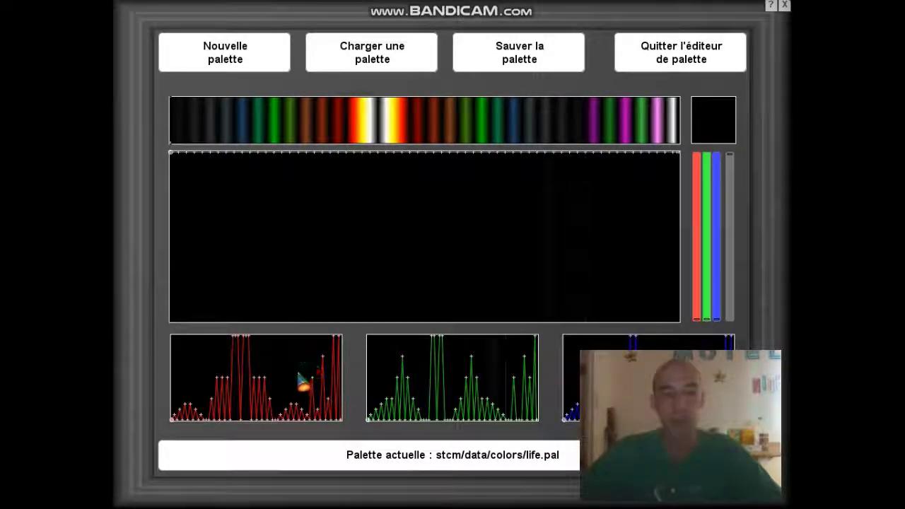
View the palette's red, green and blue curves in turn, and raise the green curve to its maximum just after the white band.
left_click(298, 375)
left_click(474, 386)
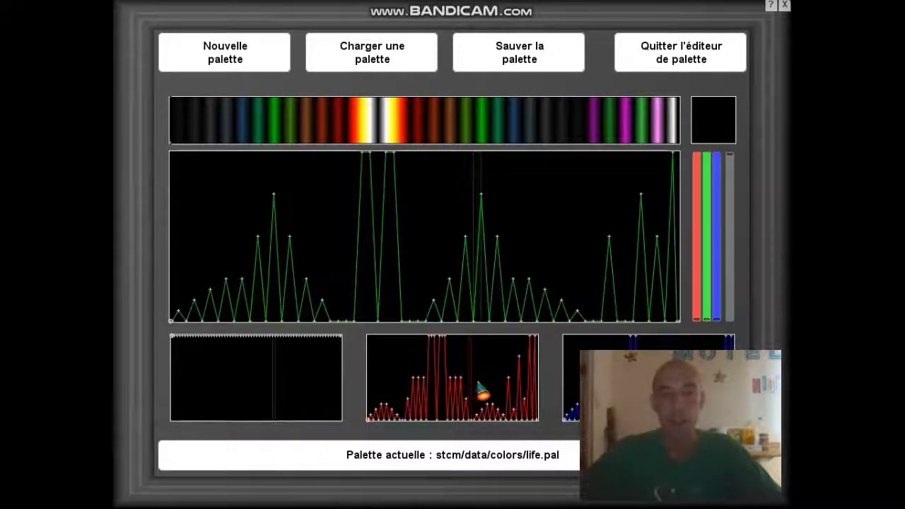
left_click(639, 384)
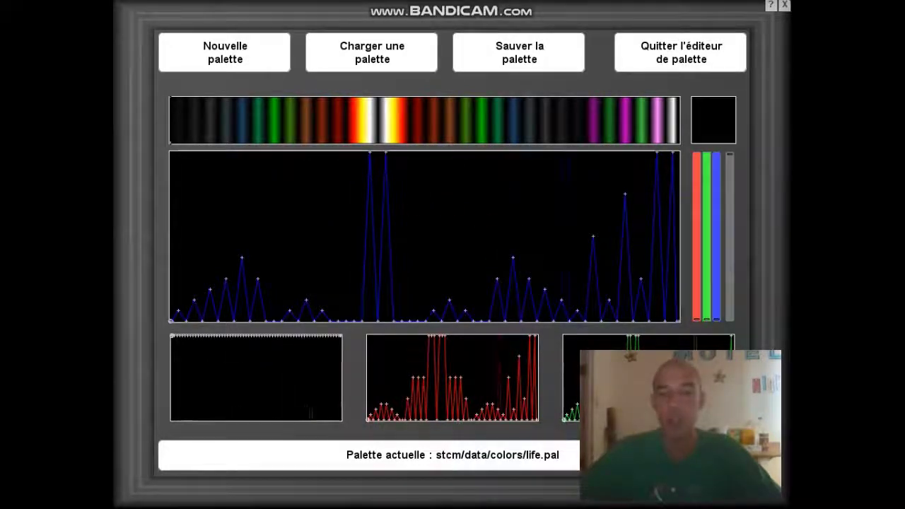
left_click(627, 380)
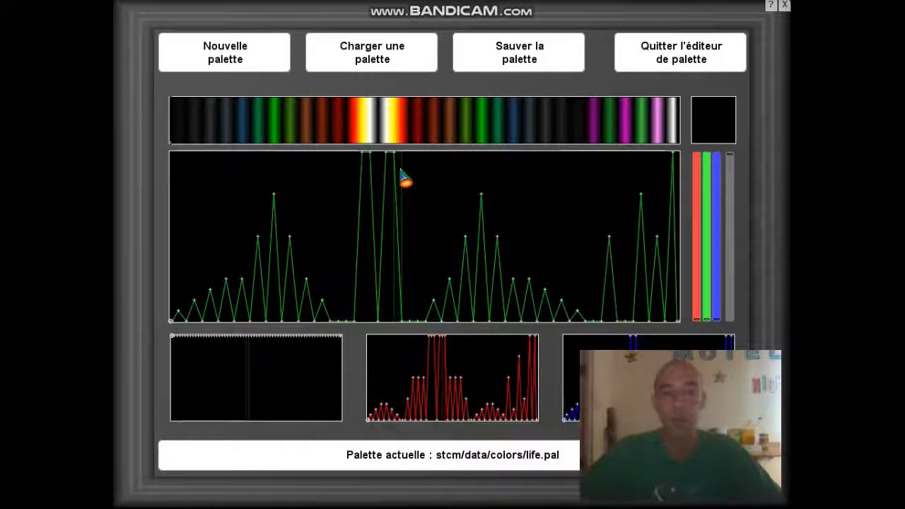
mouse_move(402, 176)
left_mouse_down()
mouse_move(400, 263)
mouse_move(407, 159)
mouse_move(412, 246)
mouse_move(398, 260)
mouse_move(414, 240)
mouse_move(410, 182)
mouse_move(402, 198)
mouse_move(418, 234)
mouse_move(456, 234)
mouse_move(402, 188)
mouse_move(402, 160)
left_mouse_up()
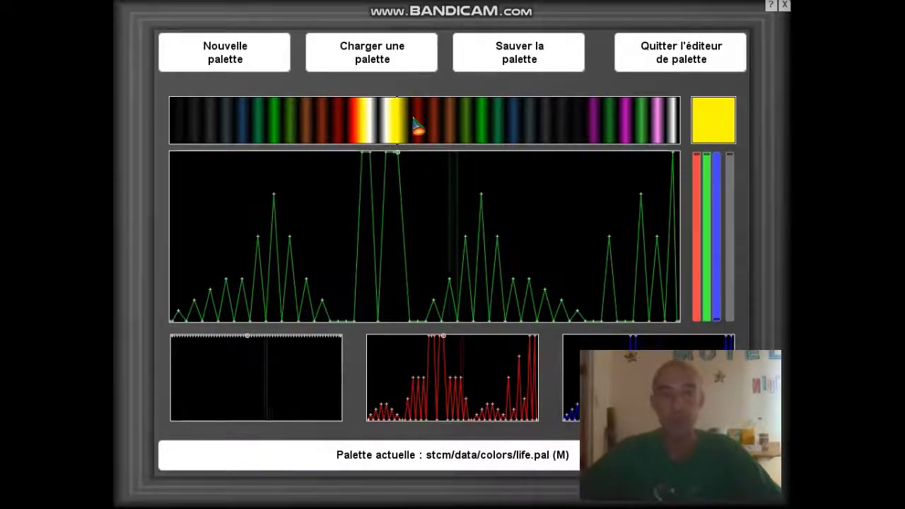
Start a new palette without saving the modified one, and add a colour point near its middle with green at maximum.
left_click(238, 61)
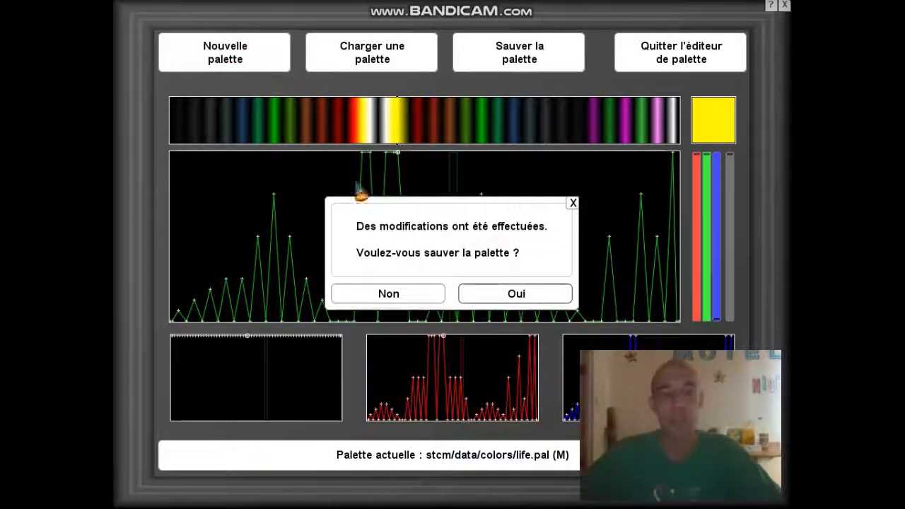
left_click(429, 297)
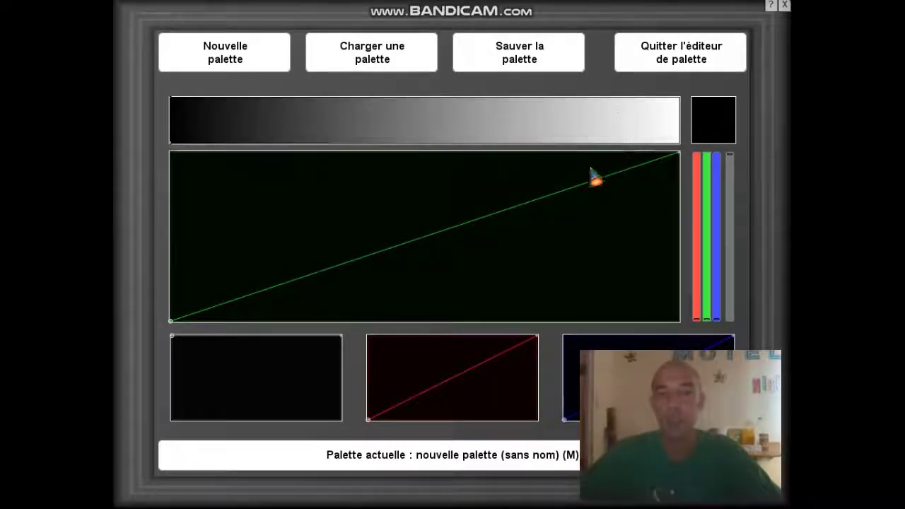
left_click_drag(421, 217, 304, 364)
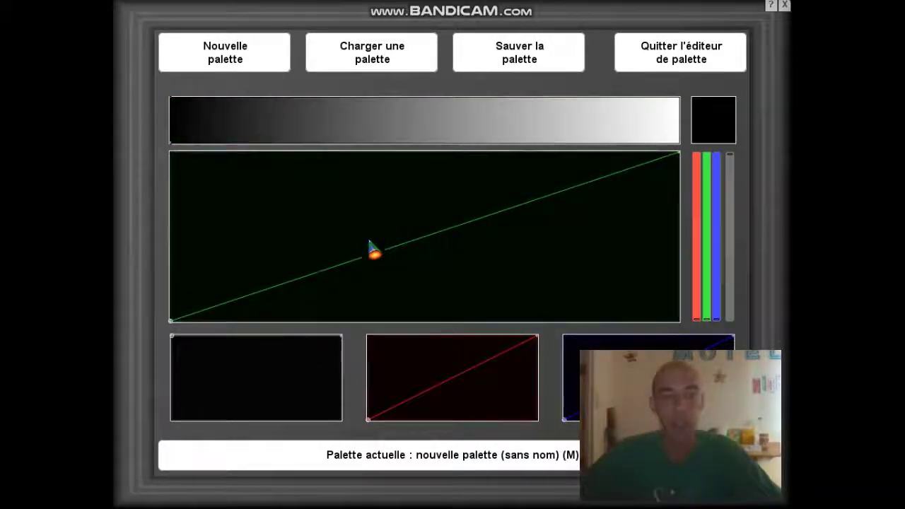
left_click(366, 192)
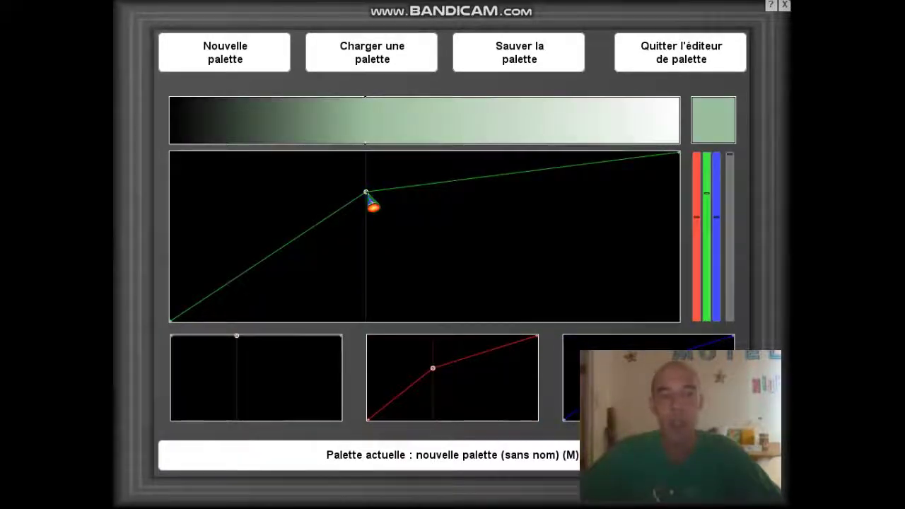
left_click_drag(365, 192, 443, 151)
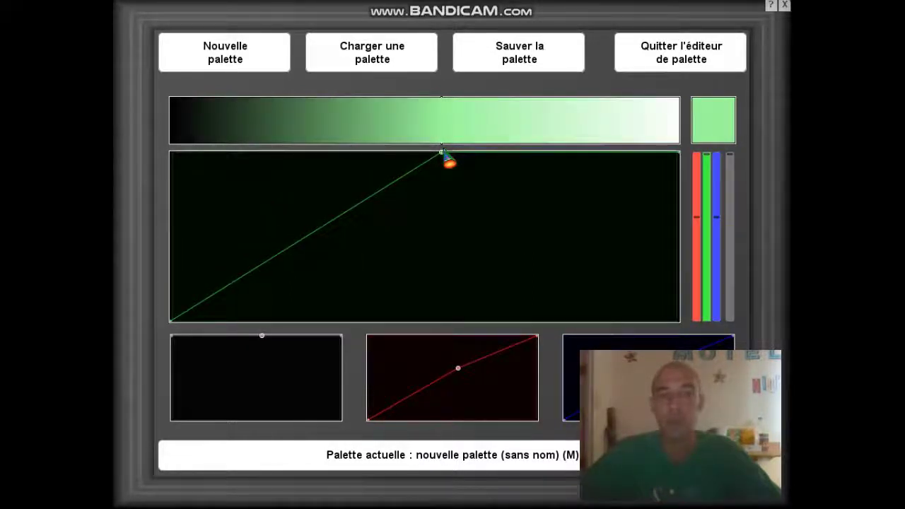
left_click(442, 152)
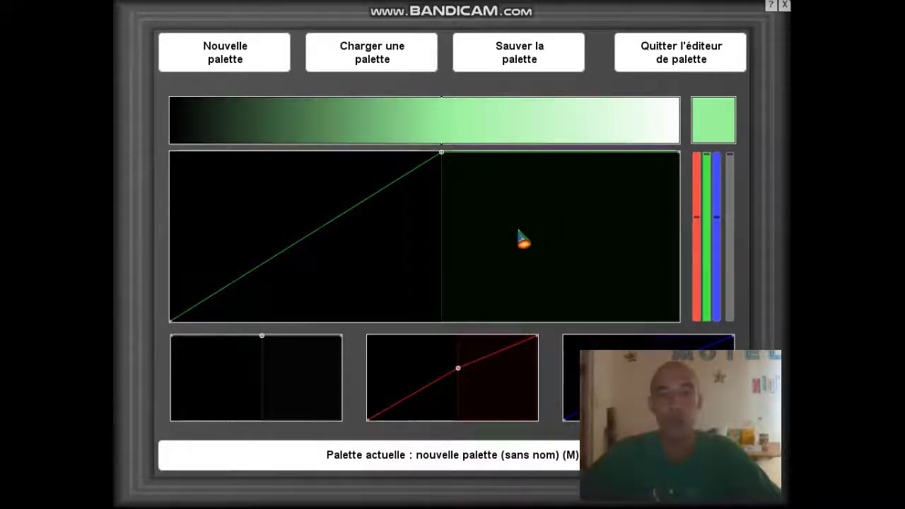
Save the new green palette as aaa and quit the palette editor.
left_click(511, 63)
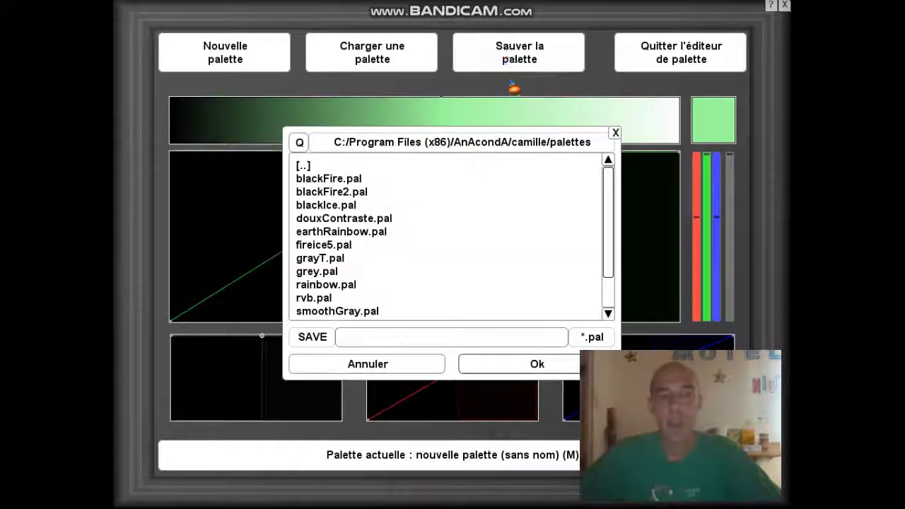
left_click(352, 337)
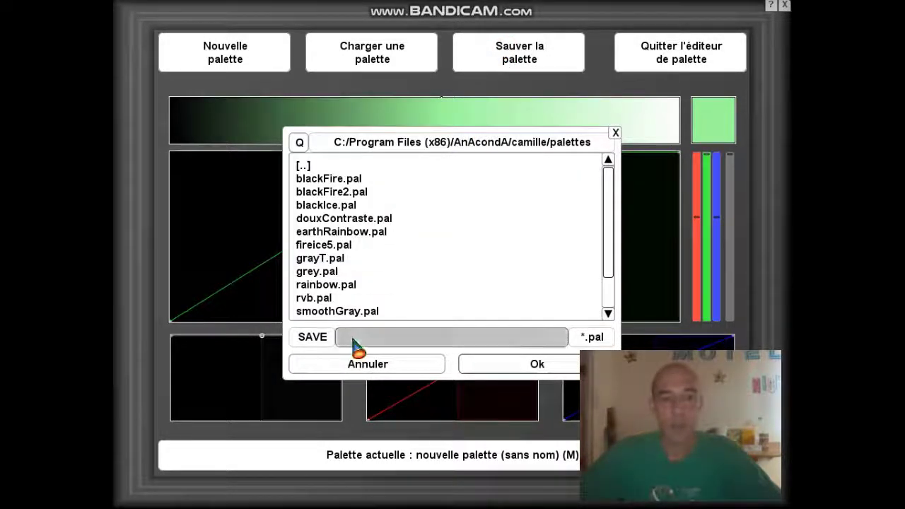
type("aaa")
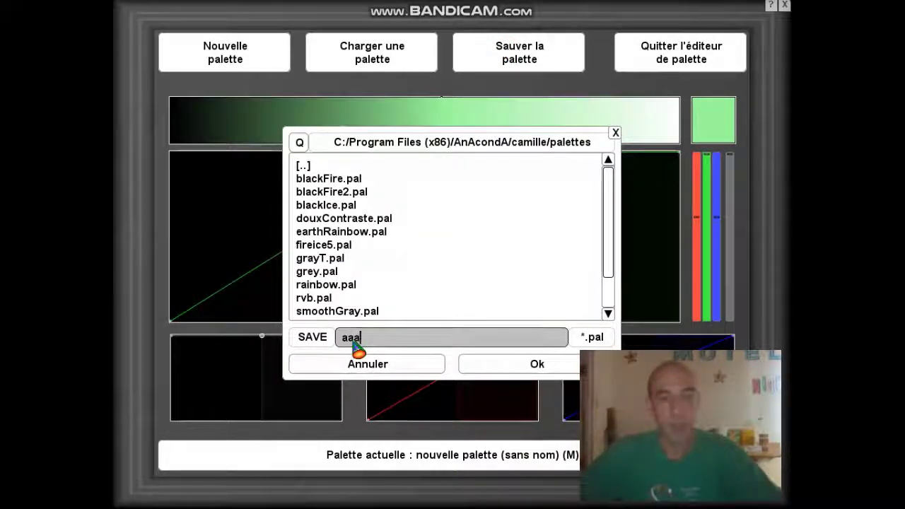
left_click(549, 366)
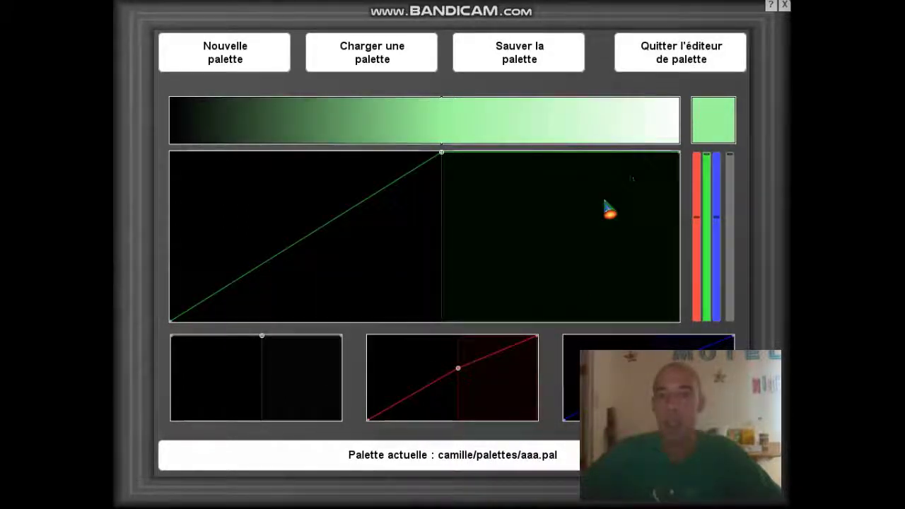
left_click(675, 56)
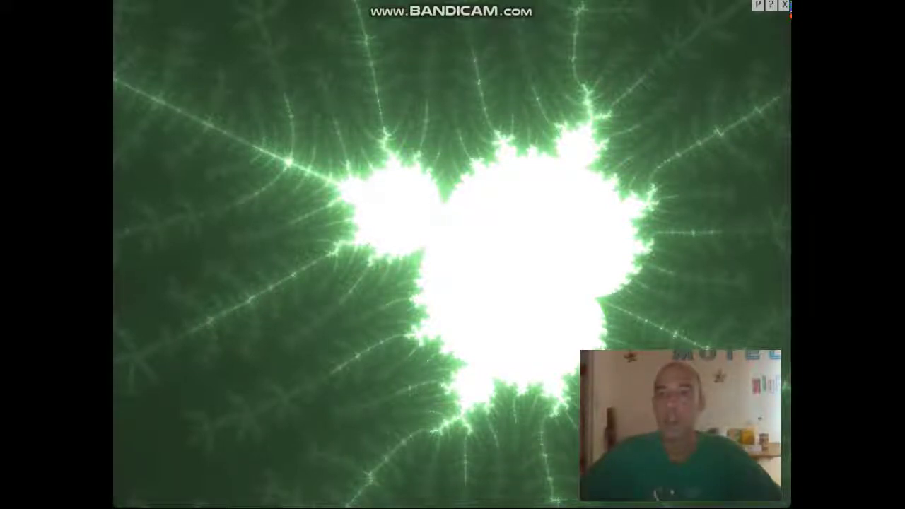
Leave the fractal laboratory for the main menu and open the Palettes editor of the Atelier.
left_click(784, 5)
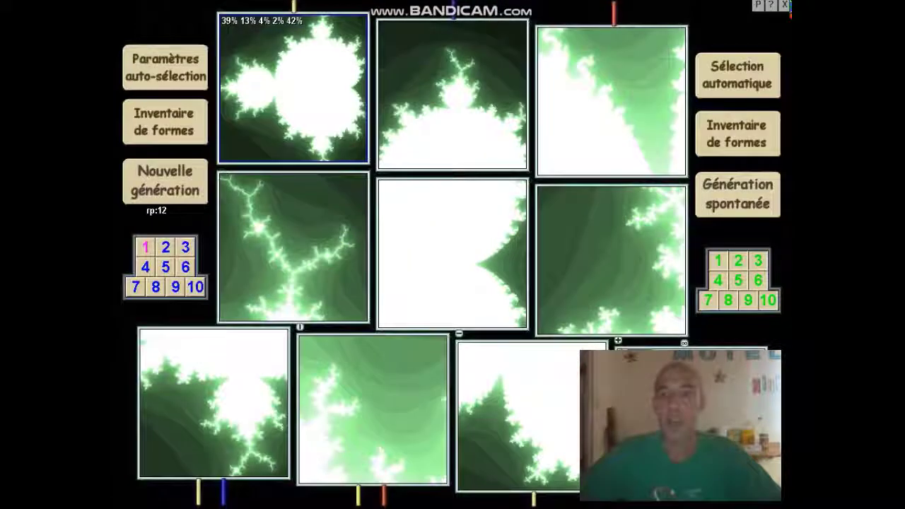
left_click(784, 5)
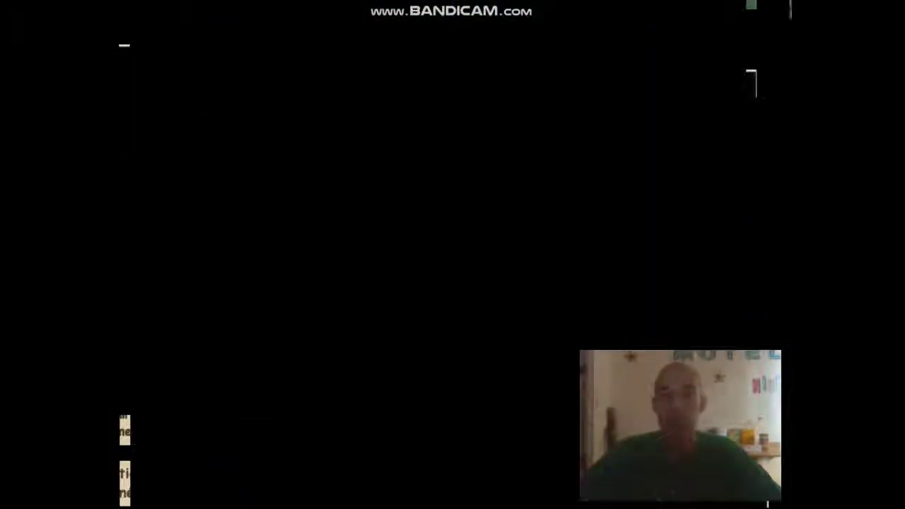
key("Escape")
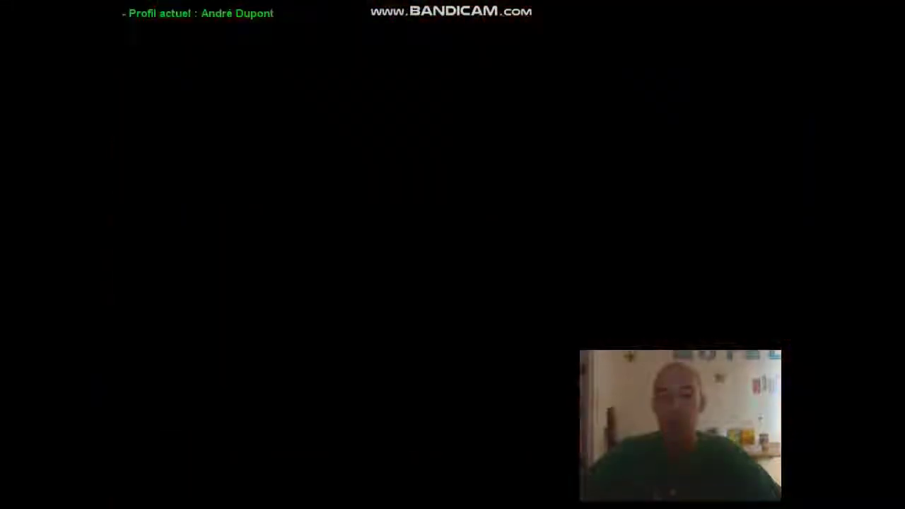
key("Escape")
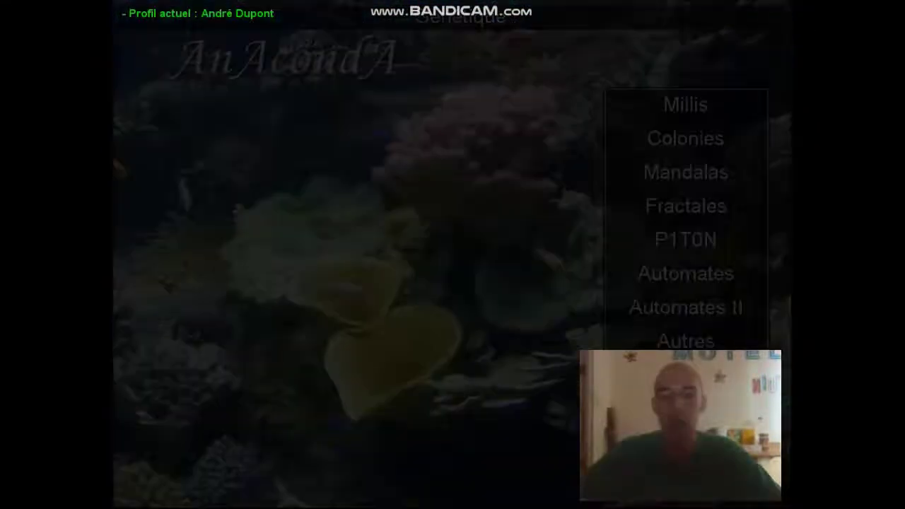
key("Escape")
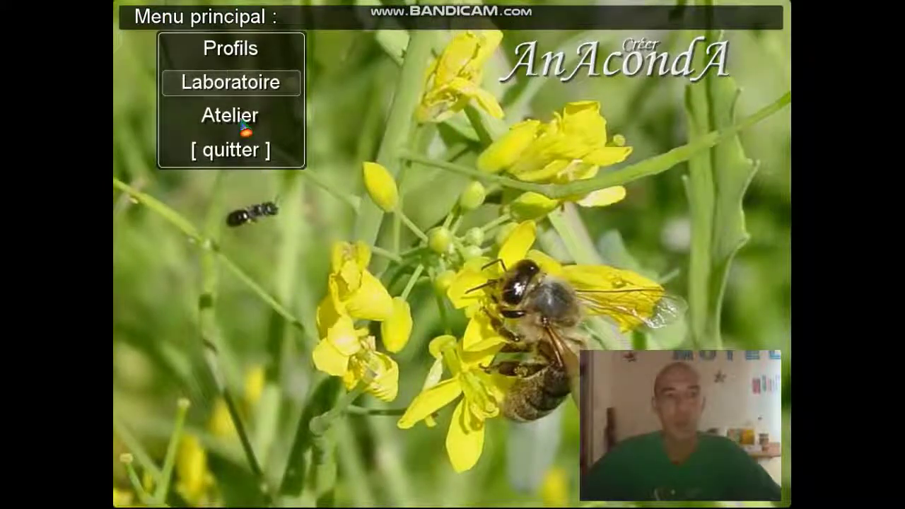
left_click(255, 118)
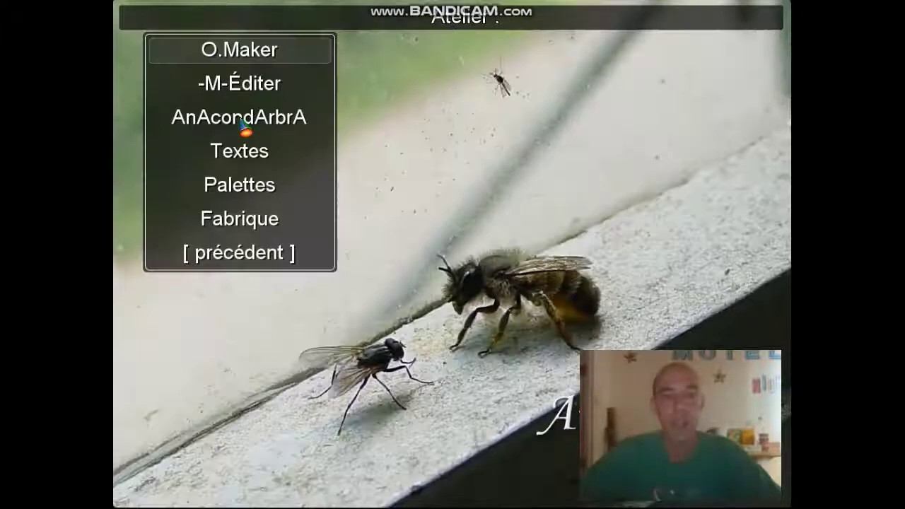
left_click(258, 193)
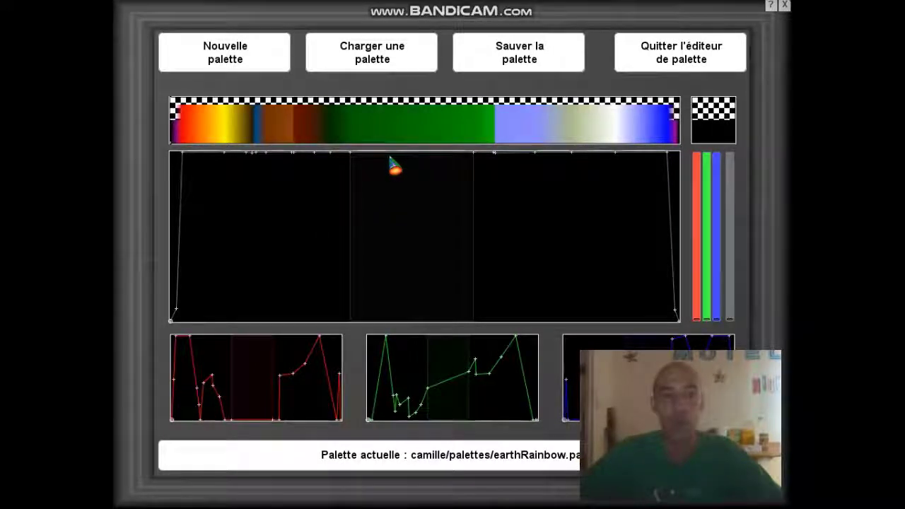
Load the saved palette aaa.pal into the editor.
left_click(370, 44)
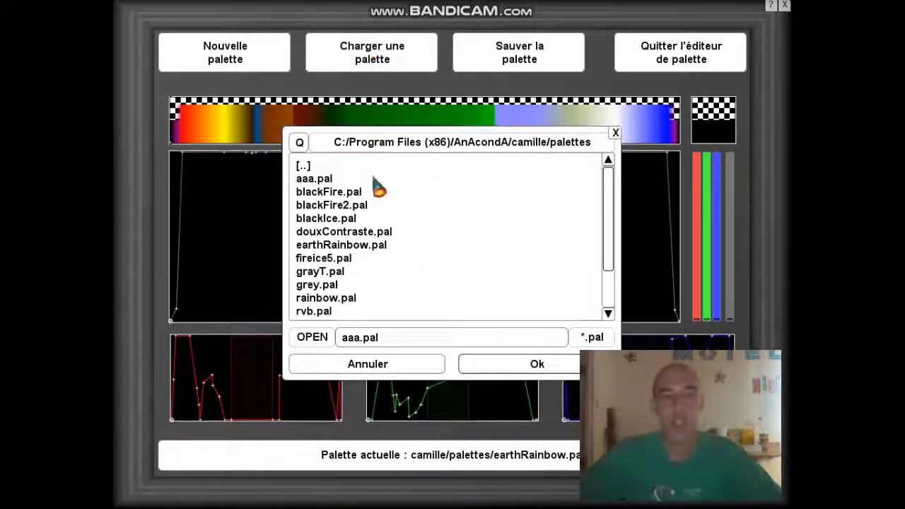
left_click(327, 182)
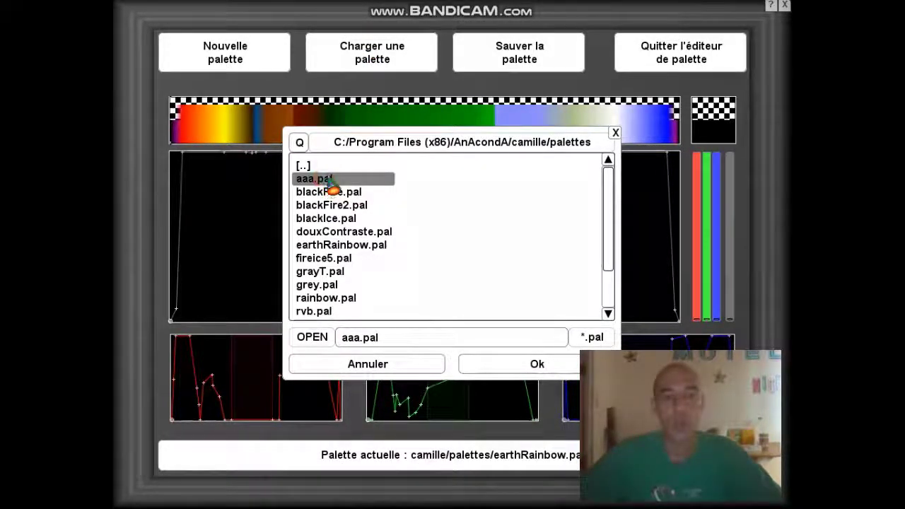
left_click(507, 364)
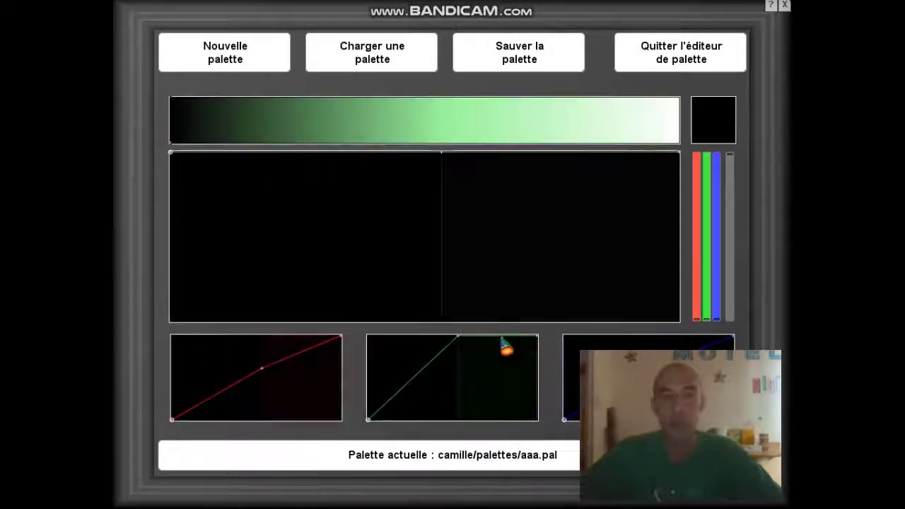
Shift the palette's middle colour point toward the dark end with less red and more blue, and add a second point with almost no blue.
left_click(299, 368)
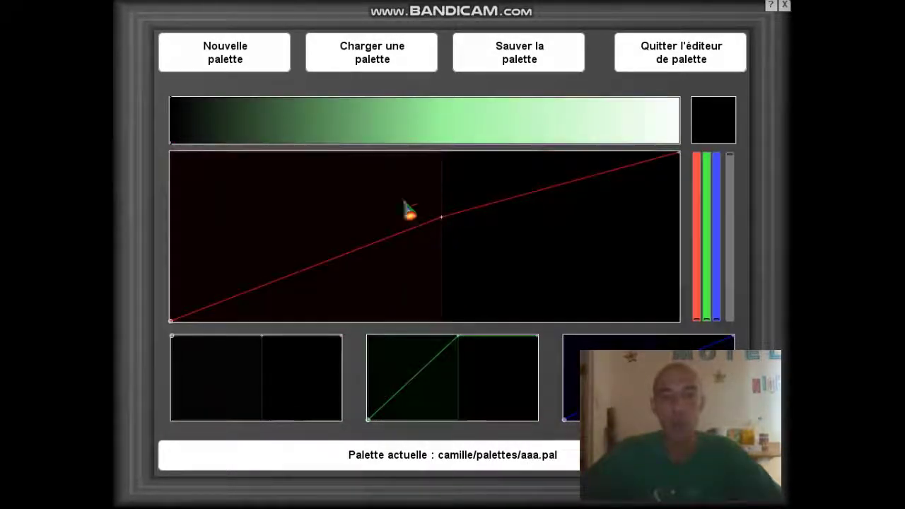
left_click_drag(440, 206, 344, 257)
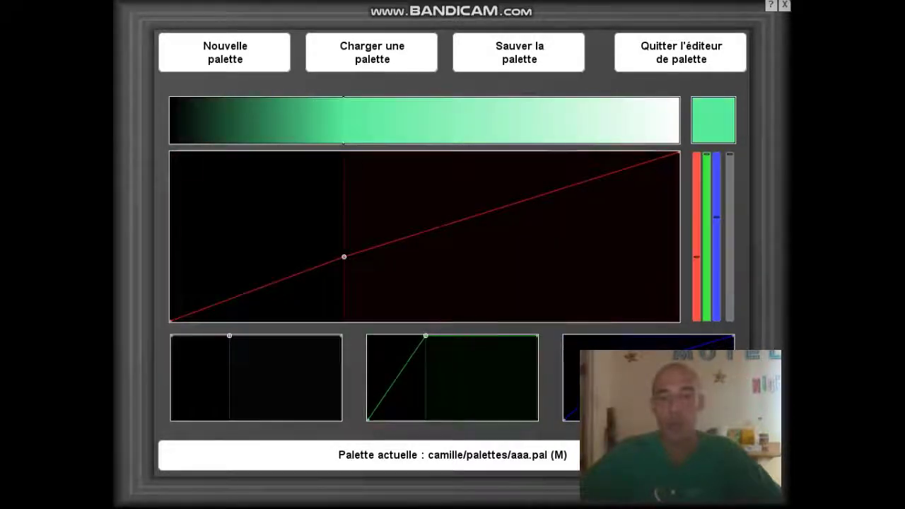
left_click(601, 382)
left_click_drag(483, 216, 354, 179)
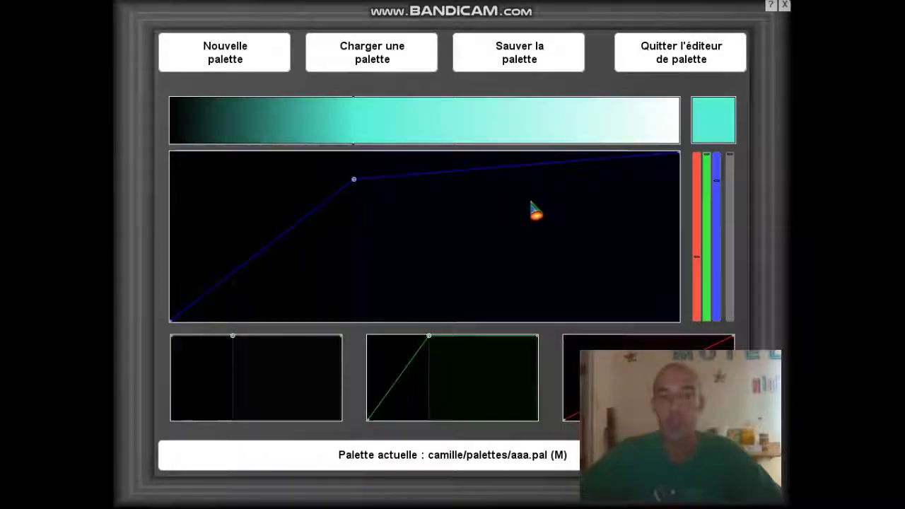
left_click(563, 193)
left_click_drag(564, 193, 541, 309)
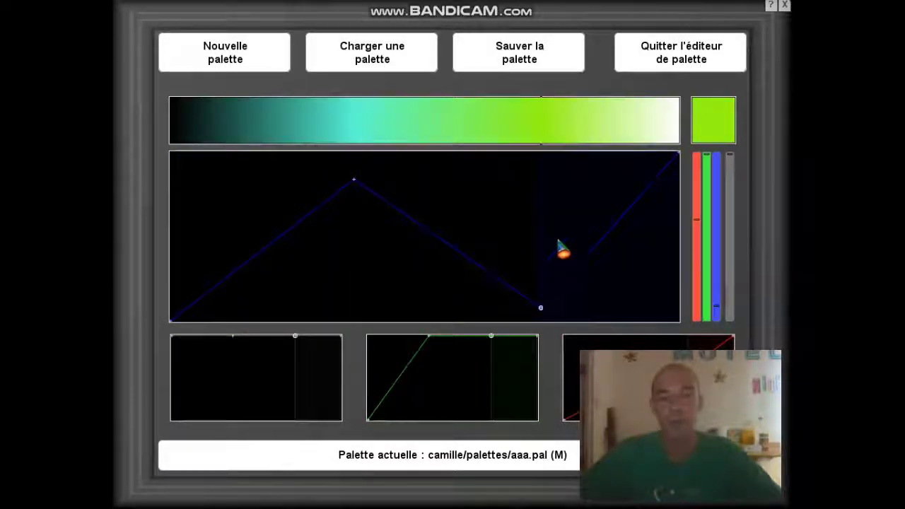